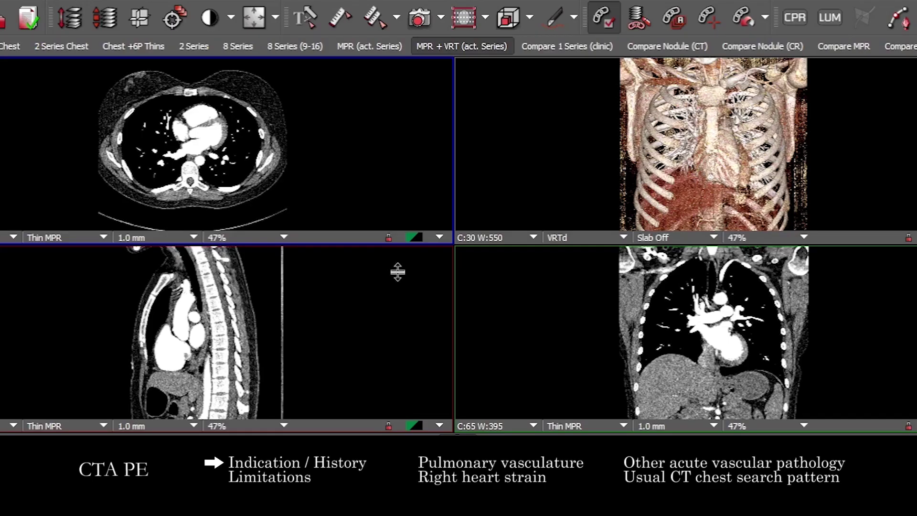
# Page the axial stack up to the neck, then review the lateral and frontal localizers.
pyautogui.moveTo(298, 100); pyautogui.dragTo(354, 128)
pyautogui.moveTo(355, 191); pyautogui.dragTo(490, 387)
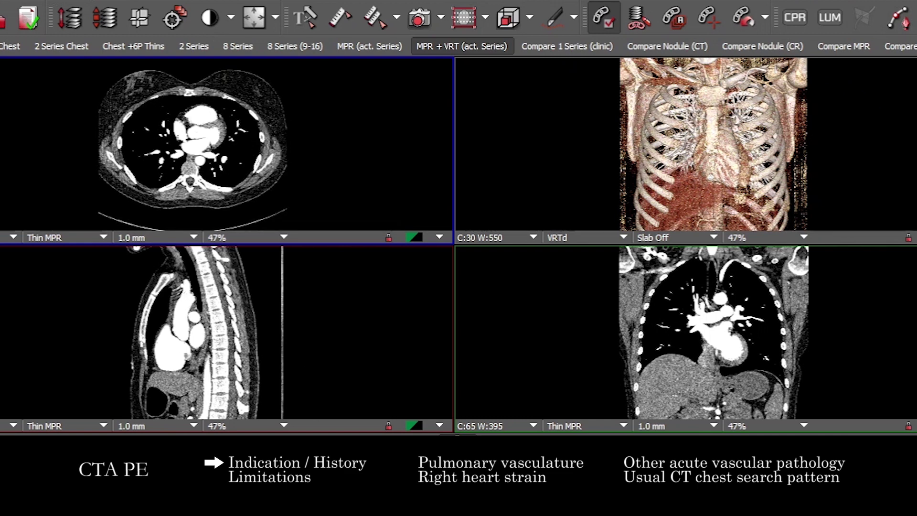
pyautogui.press('l')
pyautogui.scroll(-1, 443, 193)
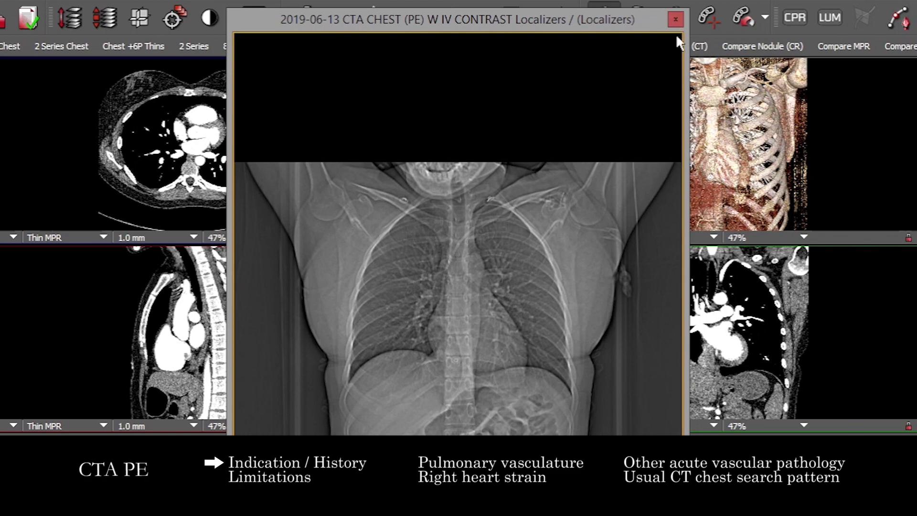
pyautogui.scroll(1, 470, 270)
pyautogui.click(676, 19)
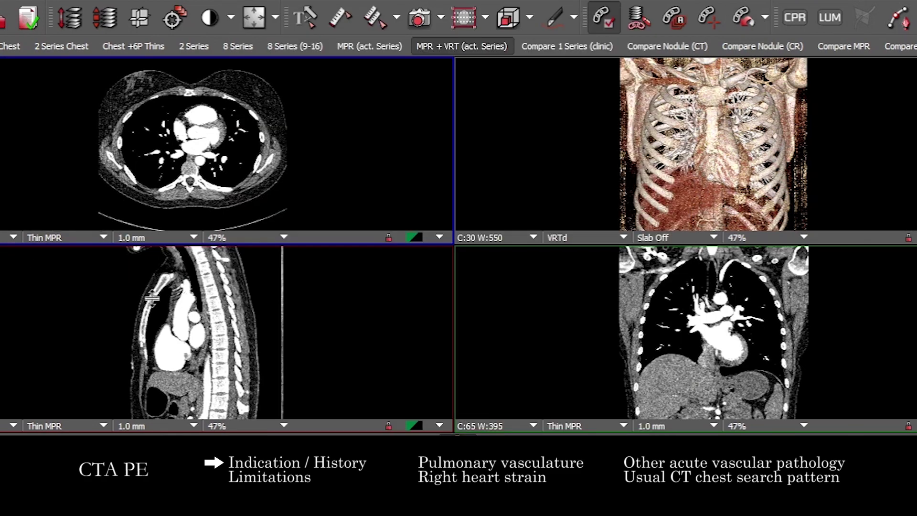
# Maximize the axial view and page through its slices in lung window.
pyautogui.doubleClick(213, 168)
pyautogui.moveTo(210, 164); pyautogui.dragTo(383, 164)
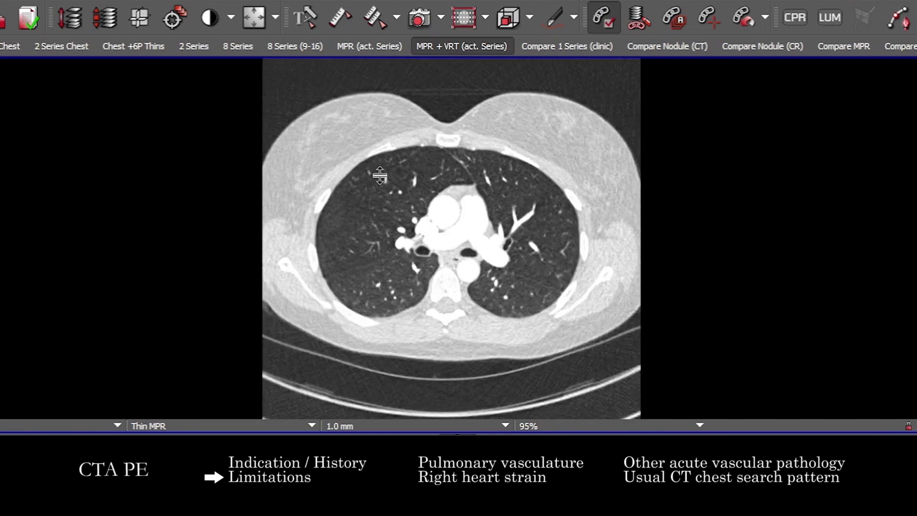
pyautogui.moveTo(375, 178); pyautogui.dragTo(771, 172)
# Switch the axial images to mediastinal window and magnify them around the pulmonary trunk.
pyautogui.press('2')
pyautogui.scroll(5, 322, 186)
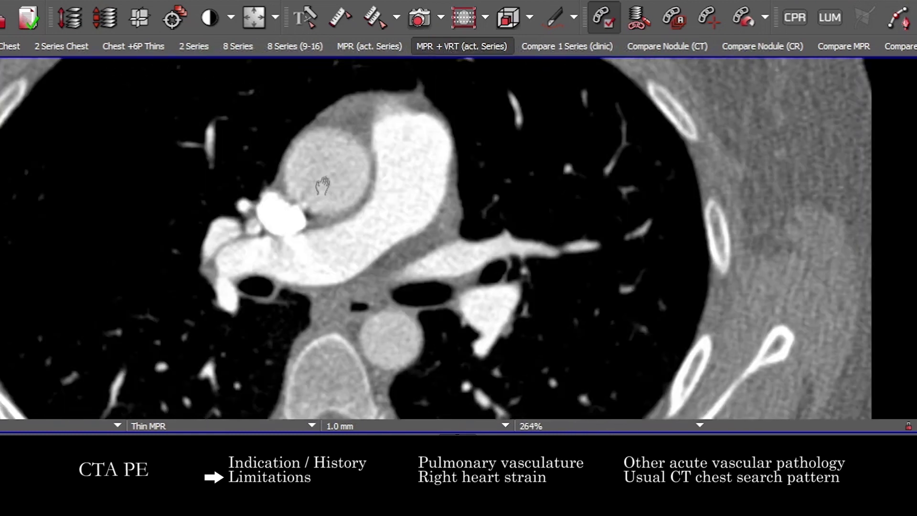
pyautogui.moveTo(322, 186)
pyautogui.mouseDown()
pyautogui.moveTo(479, 188)
pyautogui.moveTo(444, 185)
pyautogui.mouseUp()
pyautogui.scroll(2, 479, 187)
pyautogui.press('e')
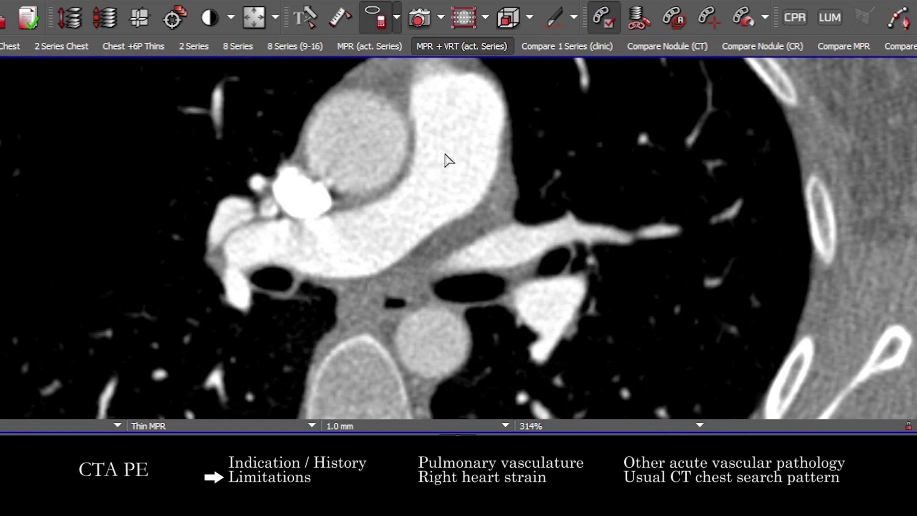
pyautogui.moveTo(445, 153); pyautogui.dragTo(482, 191)
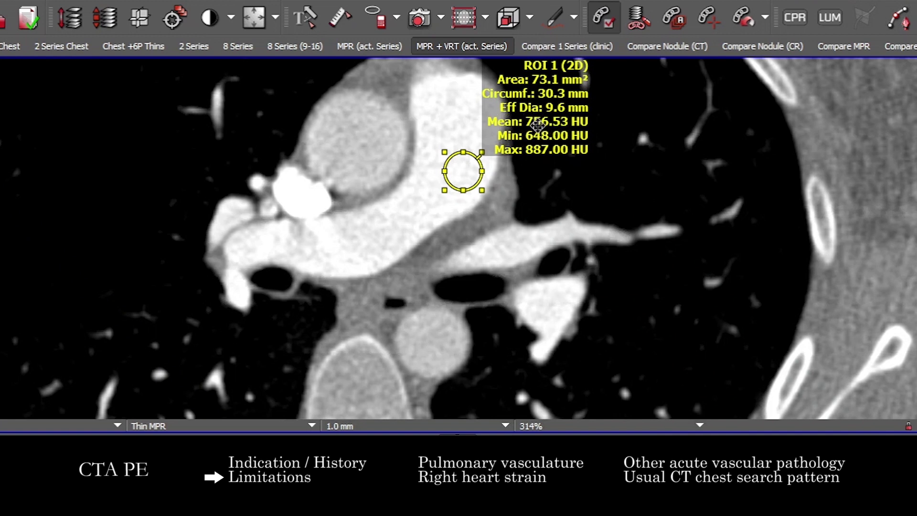
pyautogui.press('Escape')
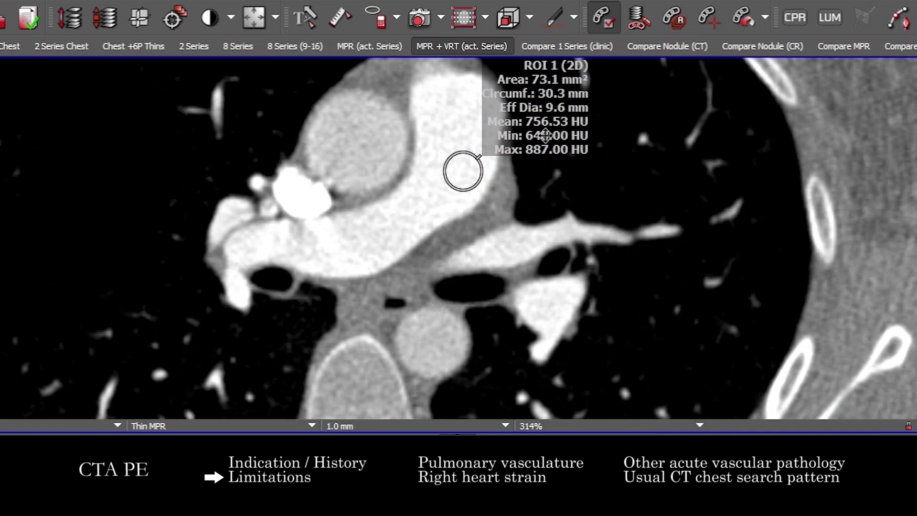
pyautogui.click(545, 135)
pyautogui.press('Delete')
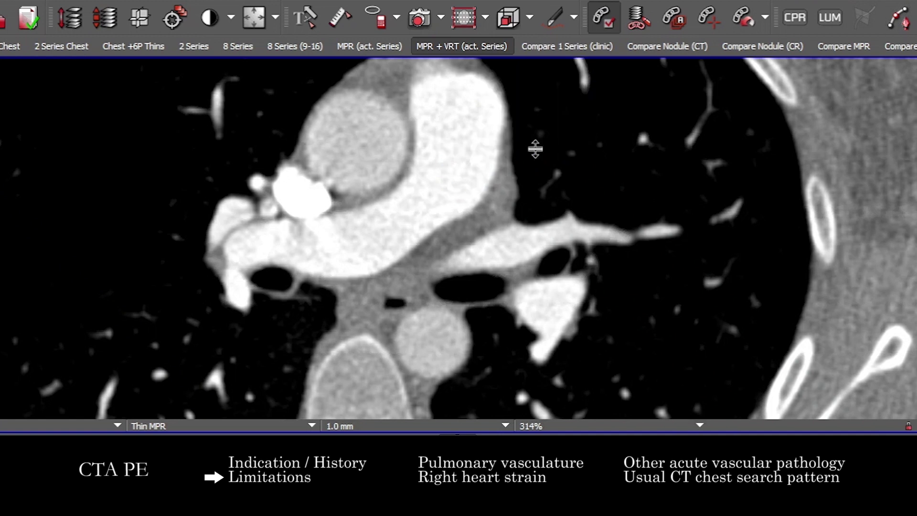
pyautogui.moveTo(536, 149); pyautogui.dragTo(536, 164)
# Recentre the zoomed-out chest slice and page the axial slices around the pulmonary trunk.
pyautogui.moveTo(434, 151); pyautogui.dragTo(409, 165)
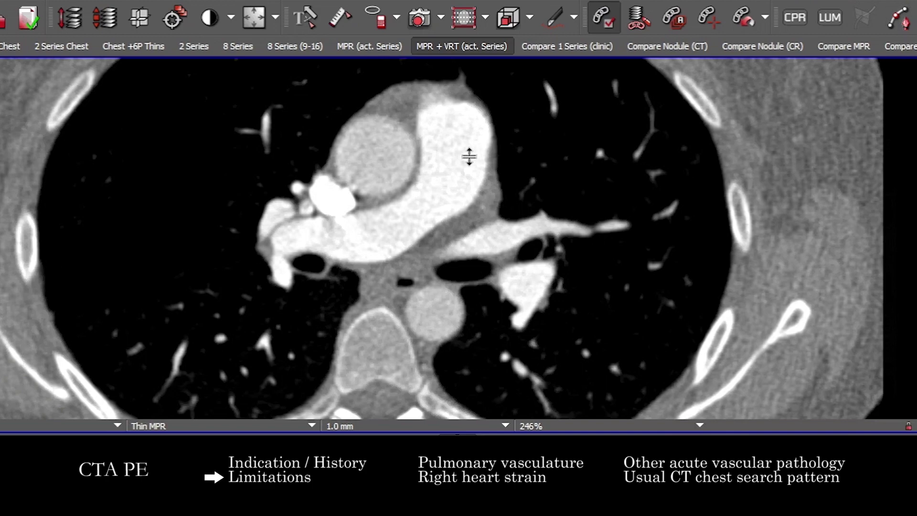
pyautogui.moveTo(463, 158); pyautogui.dragTo(483, 203)
pyautogui.moveTo(375, 168); pyautogui.dragTo(455, 207)
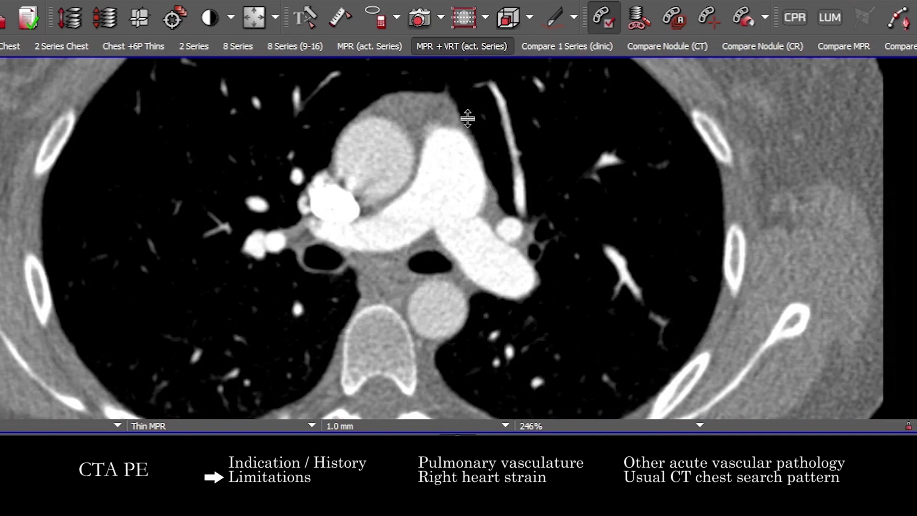
pyautogui.moveTo(464, 175)
pyautogui.mouseDown()
pyautogui.moveTo(461, 159)
pyautogui.moveTo(472, 208)
pyautogui.moveTo(483, 185)
pyautogui.moveTo(472, 167)
pyautogui.mouseUp()
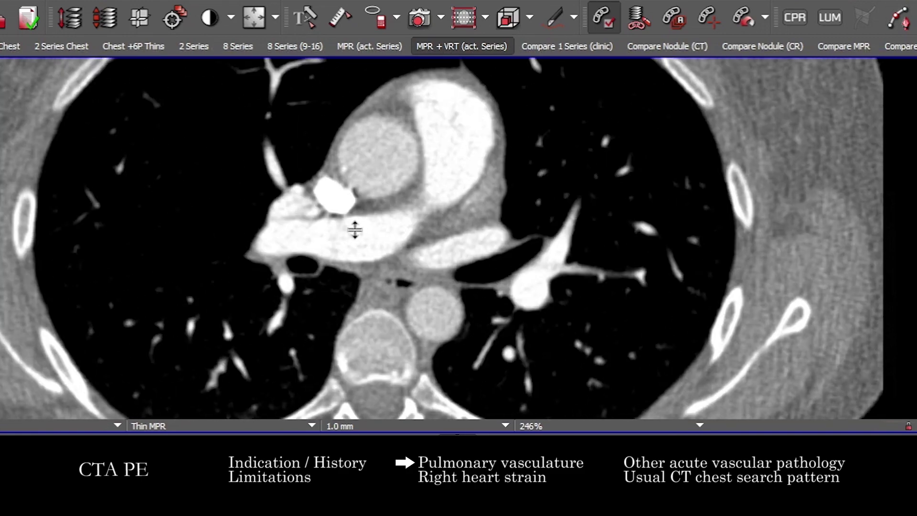
# Page upward through axial slices, tracing the main and lobar pulmonary artery branches.
pyautogui.moveTo(273, 276); pyautogui.dragTo(357, 191)
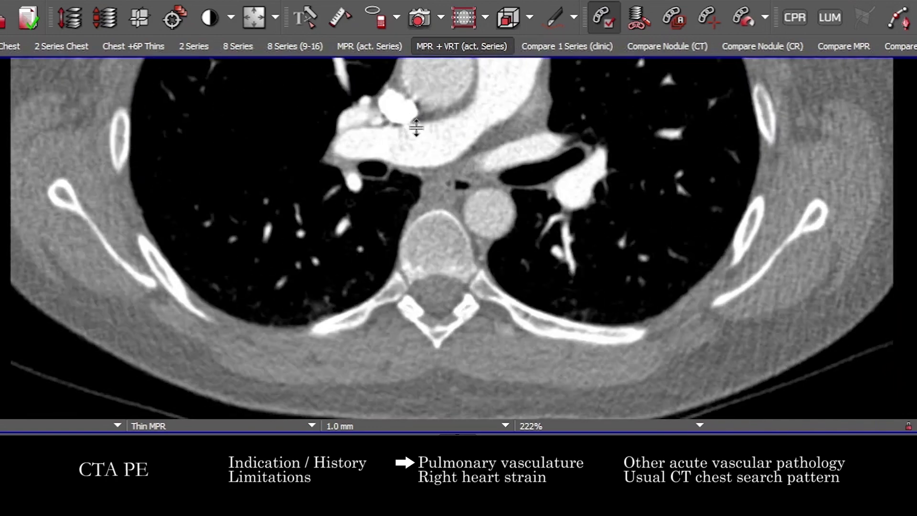
pyautogui.moveTo(381, 150); pyautogui.dragTo(332, 173)
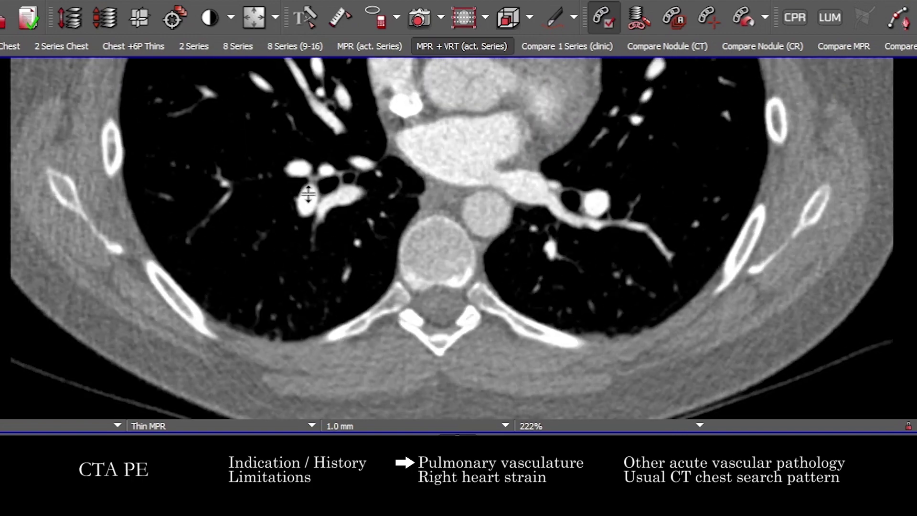
pyautogui.moveTo(322, 221); pyautogui.dragTo(477, 277)
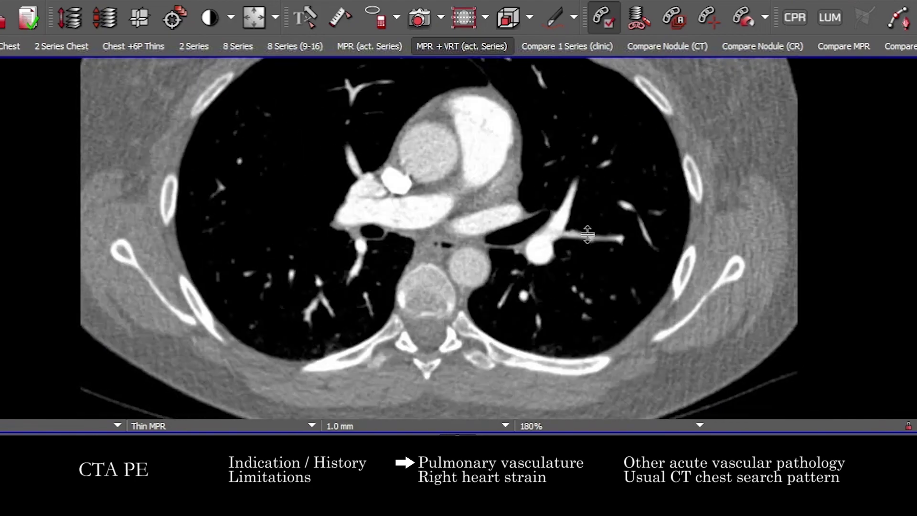
# Page the axial series from the aortic arch down to the heart and back above the arch.
pyautogui.moveTo(589, 273); pyautogui.dragTo(651, 223)
pyautogui.moveTo(510, 211); pyautogui.dragTo(531, 179)
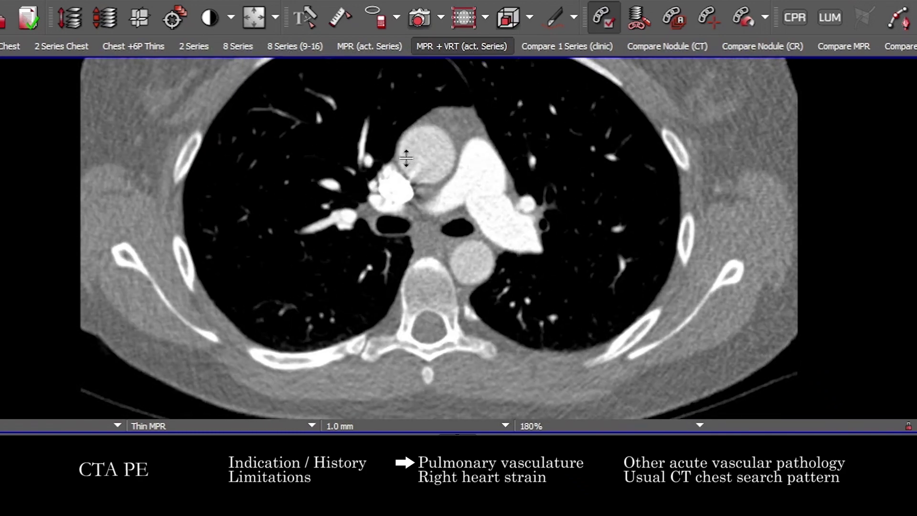
pyautogui.moveTo(412, 172); pyautogui.dragTo(492, 197)
pyautogui.moveTo(587, 161); pyautogui.dragTo(409, 149)
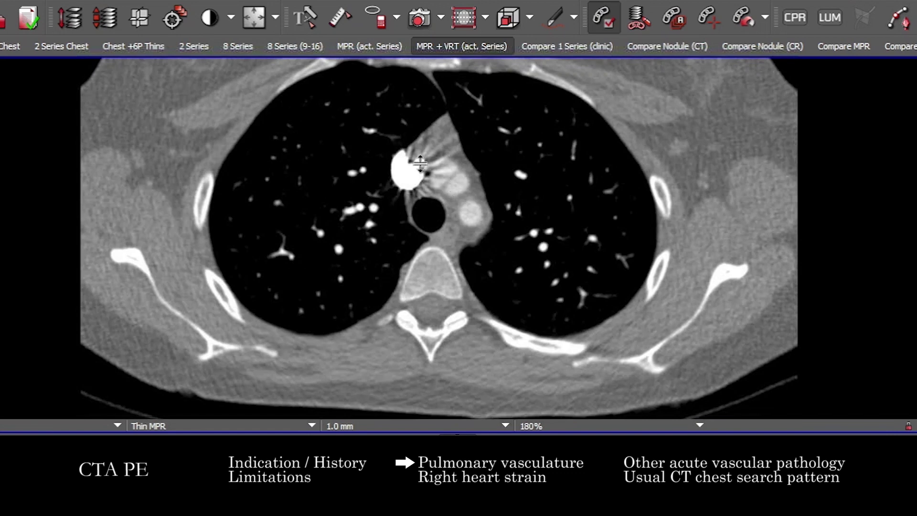
# Maximize the coronal reconstruction, page its slices, and zoom in on the chest.
pyautogui.doubleClick(484, 216)
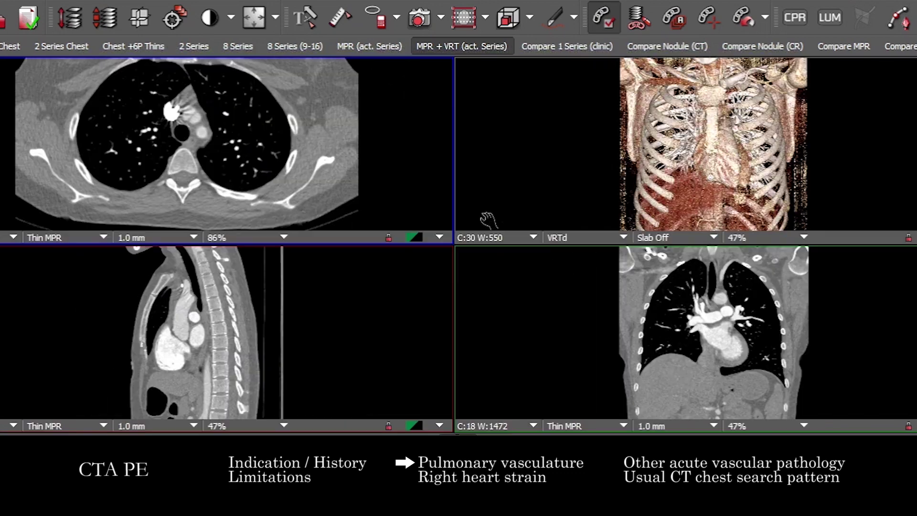
pyautogui.doubleClick(745, 339)
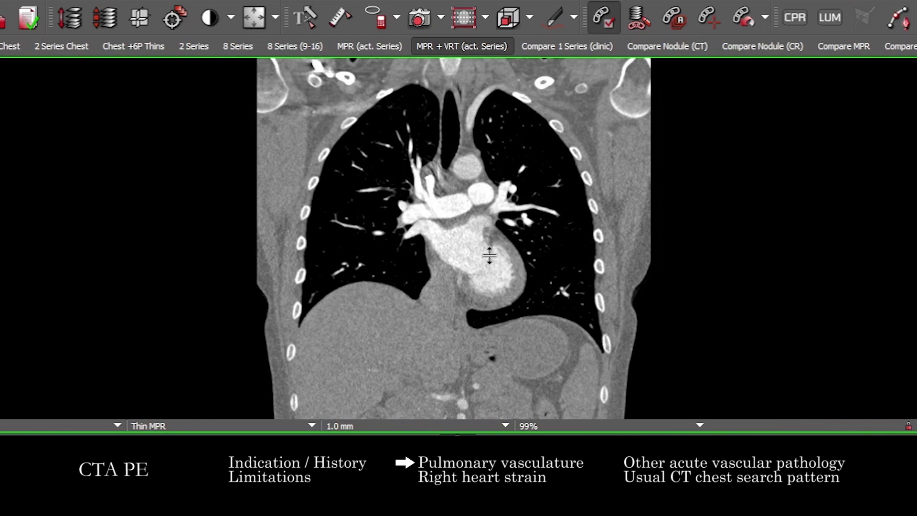
pyautogui.moveTo(442, 234); pyautogui.dragTo(405, 224)
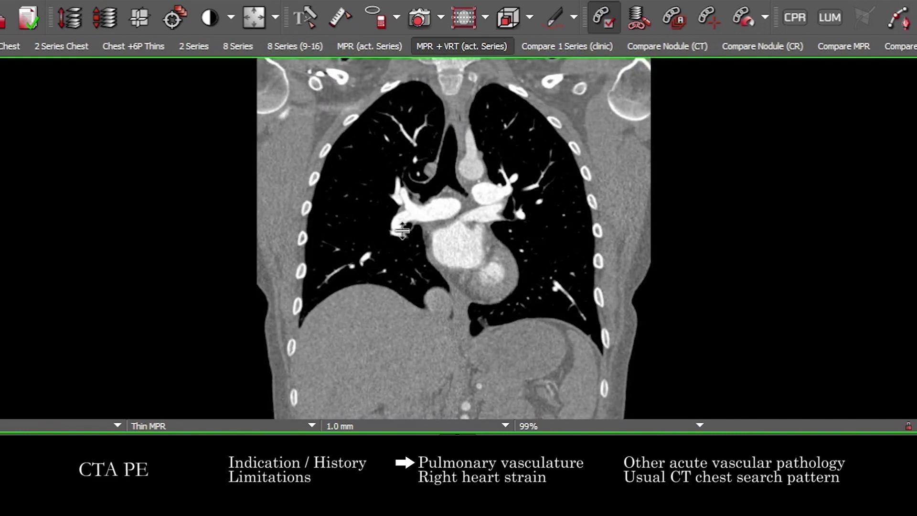
pyautogui.scroll(2, 409, 215)
pyautogui.scroll(3, 411, 222)
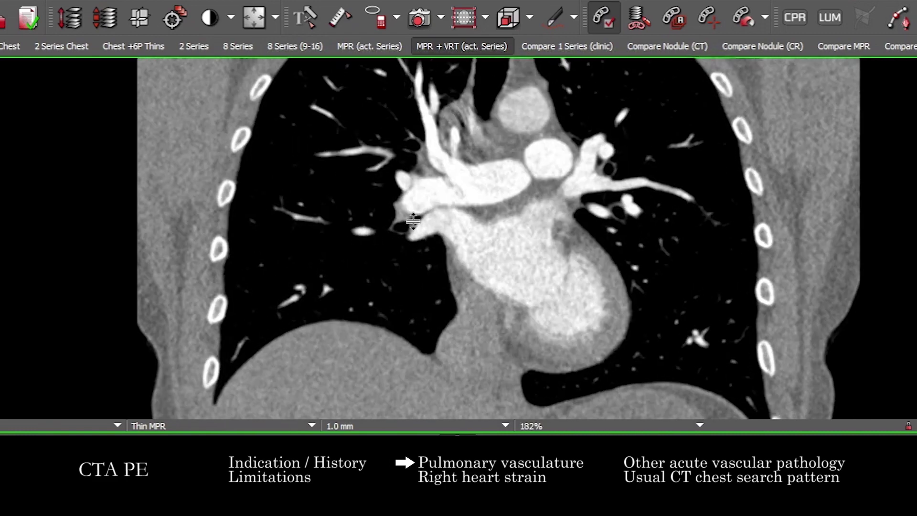
# Page the coronal slices from the great vessels through the heart to the posterior lung vessels.
pyautogui.moveTo(415, 234)
pyautogui.mouseDown()
pyautogui.moveTo(414, 334)
pyautogui.moveTo(426, 158)
pyautogui.moveTo(424, 186)
pyautogui.moveTo(390, 215)
pyautogui.moveTo(391, 239)
pyautogui.moveTo(352, 290)
pyautogui.moveTo(389, 211)
pyautogui.moveTo(420, 223)
pyautogui.mouseUp()
pyautogui.moveTo(370, 188); pyautogui.dragTo(483, 191)
pyautogui.moveTo(534, 175); pyautogui.dragTo(610, 395)
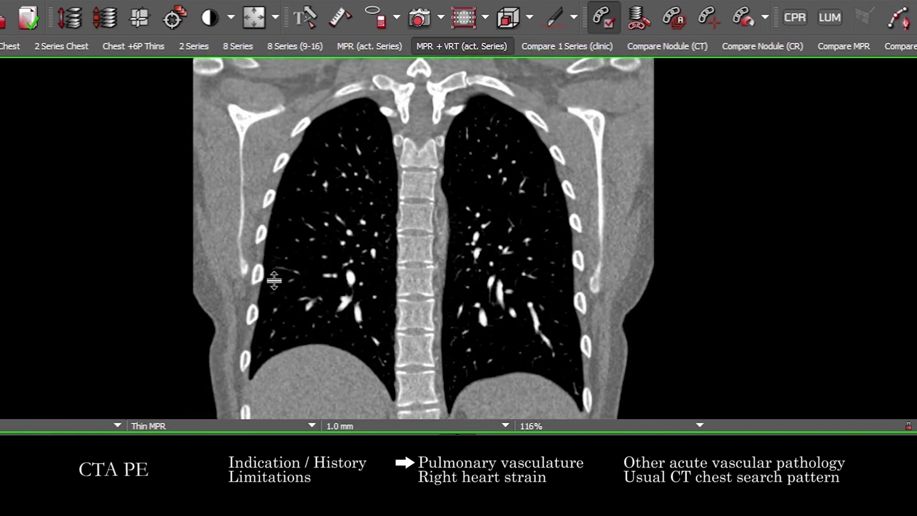
# Maximize the sagittal view and page it from the mediastinum out to the lateral lung.
pyautogui.doubleClick(368, 261)
pyautogui.moveTo(273, 350); pyautogui.dragTo(250, 338)
pyautogui.doubleClick(254, 340)
pyautogui.moveTo(291, 305); pyautogui.dragTo(477, 311)
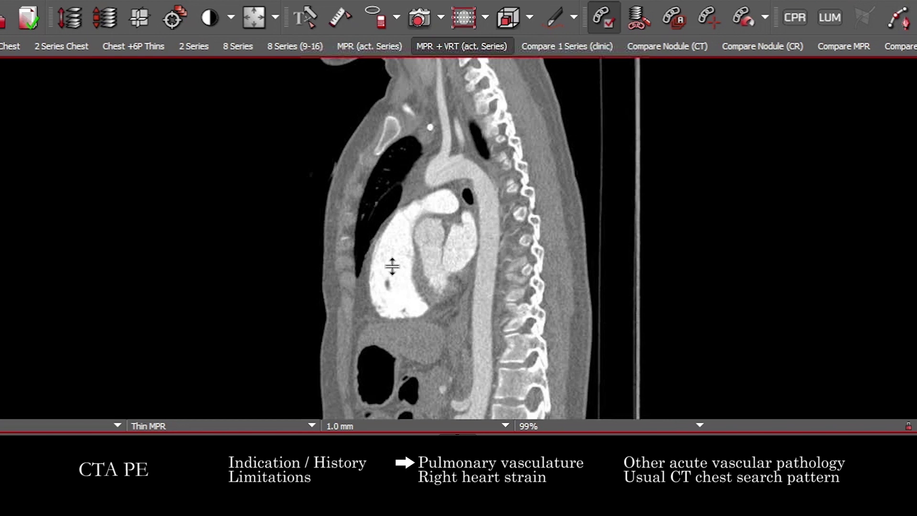
pyautogui.moveTo(450, 279); pyautogui.dragTo(452, 259)
# Maximize the axial view and page down to a slice through both ventricles.
pyautogui.doubleClick(452, 260)
pyautogui.doubleClick(239, 160)
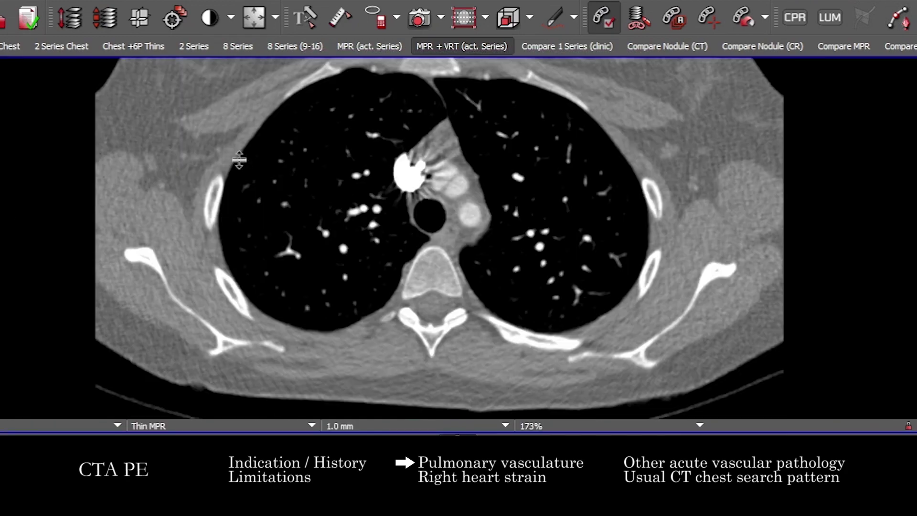
pyautogui.moveTo(250, 183); pyautogui.dragTo(368, 366)
pyautogui.moveTo(401, 238); pyautogui.dragTo(409, 316)
# Zoom out, recentre the axial image, and page heart levels showing the right-lung nodule.
pyautogui.scroll(-3, 415, 246)
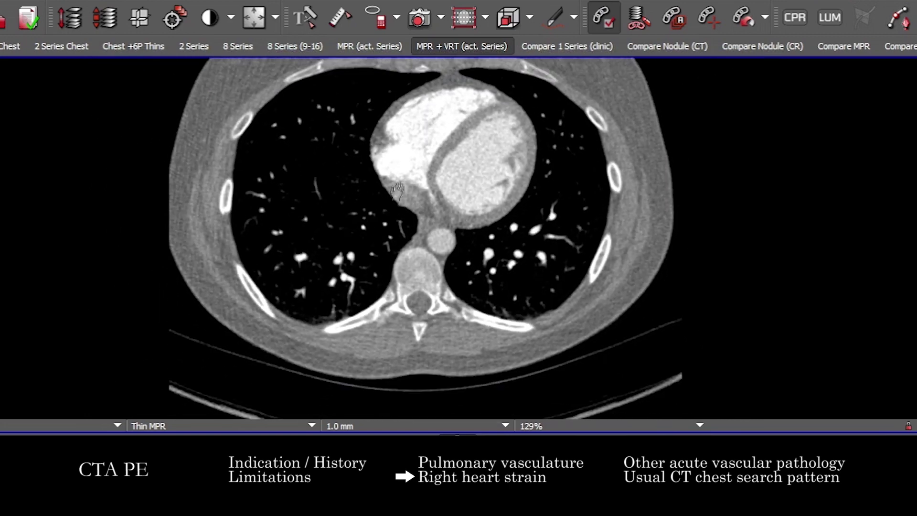
pyautogui.moveTo(396, 191); pyautogui.dragTo(389, 226)
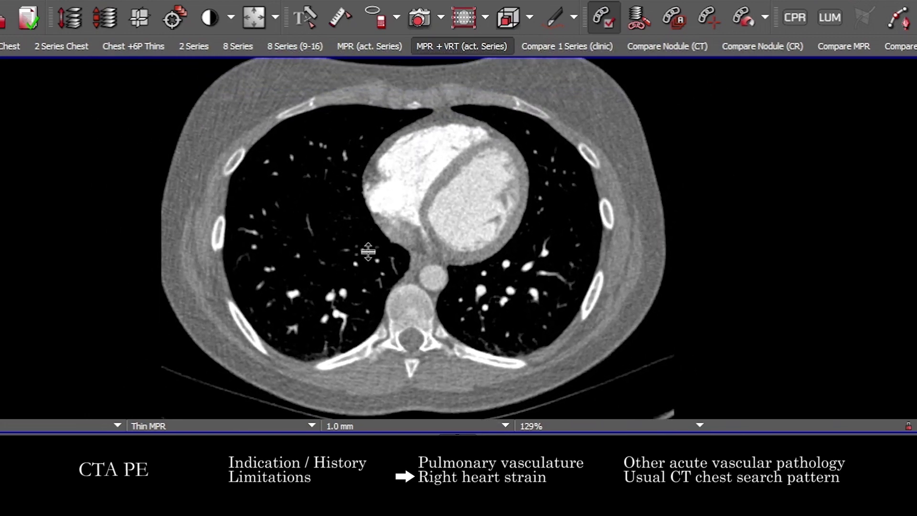
pyautogui.moveTo(368, 240); pyautogui.dragTo(450, 197)
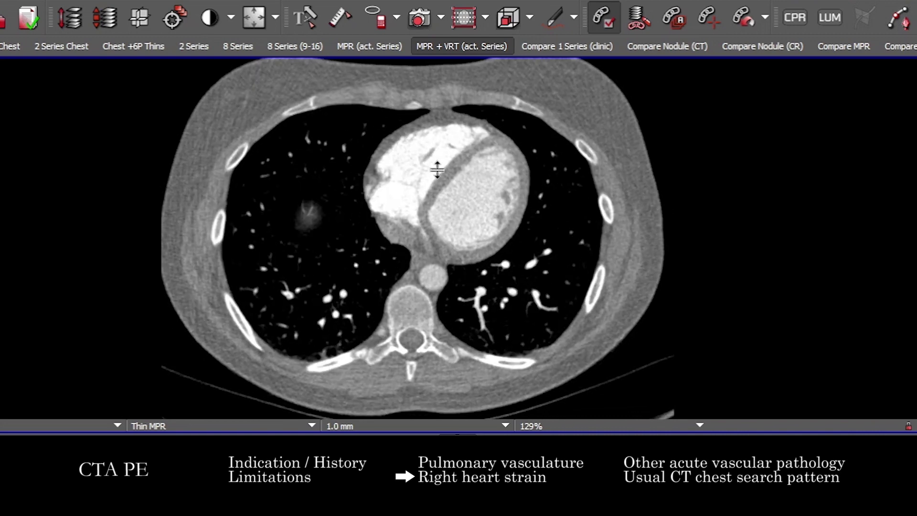
pyautogui.moveTo(415, 168); pyautogui.dragTo(383, 243)
# Page axial slices from the liver dome to kidney level and back up to the heart.
pyautogui.moveTo(283, 289); pyautogui.dragTo(392, 215)
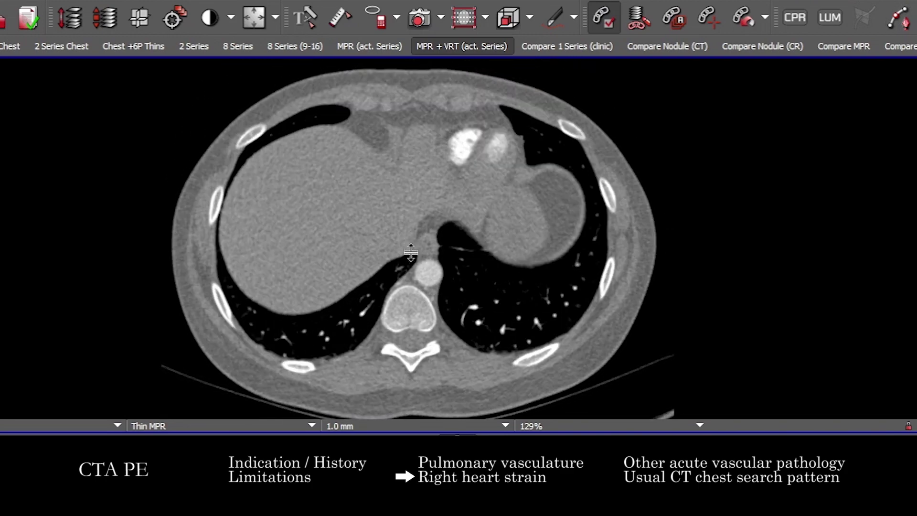
pyautogui.moveTo(405, 169); pyautogui.dragTo(409, 253)
pyautogui.moveTo(404, 171); pyautogui.dragTo(490, 144)
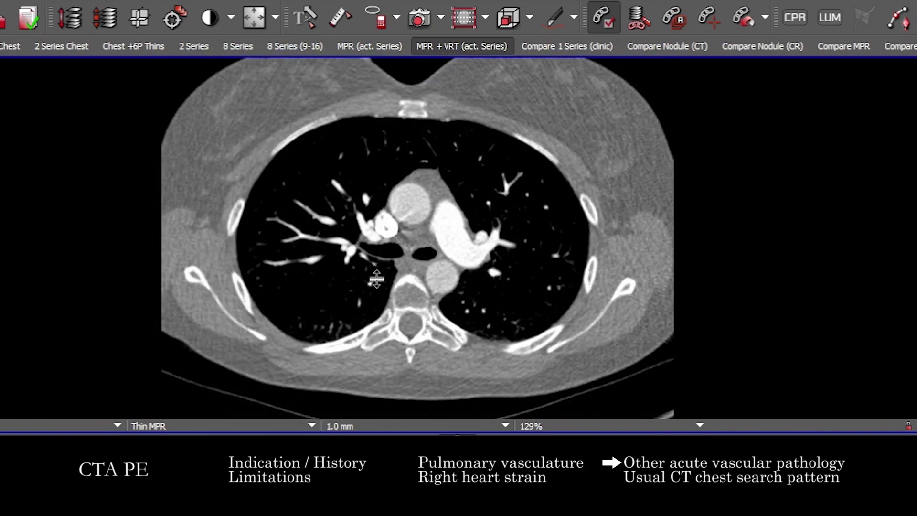
# Page axial slices between heart and pulmonary artery levels, then up to the upper chest.
pyautogui.moveTo(510, 299); pyautogui.dragTo(510, 242)
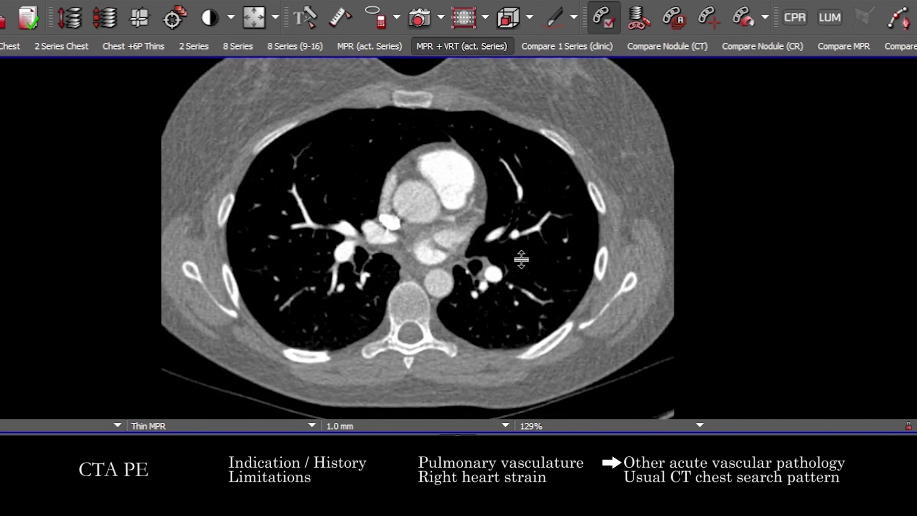
pyautogui.moveTo(514, 294); pyautogui.dragTo(520, 347)
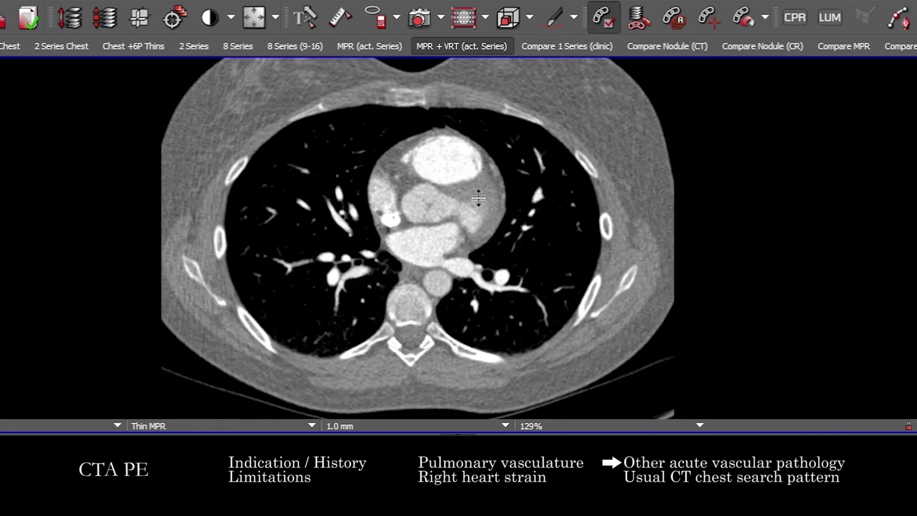
pyautogui.moveTo(451, 191); pyautogui.dragTo(438, 167)
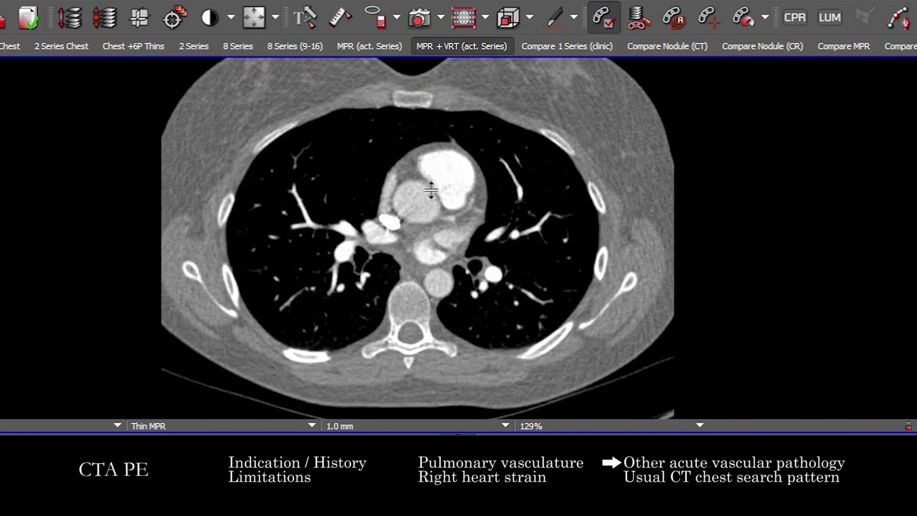
pyautogui.moveTo(396, 115); pyautogui.dragTo(410, 189)
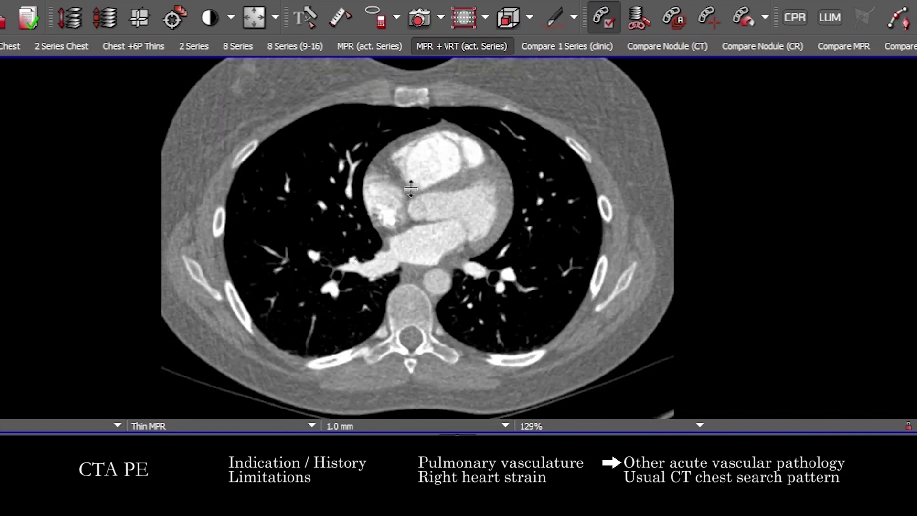
pyautogui.moveTo(412, 289); pyautogui.dragTo(457, 218)
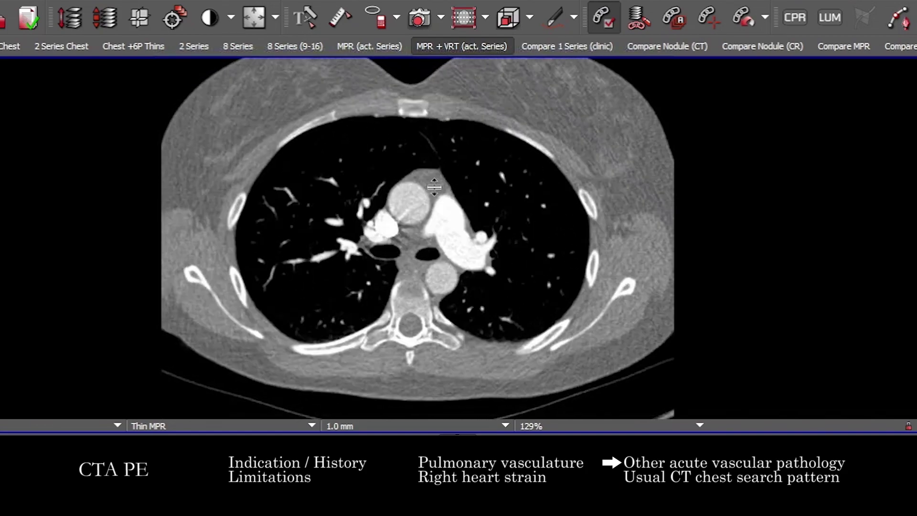